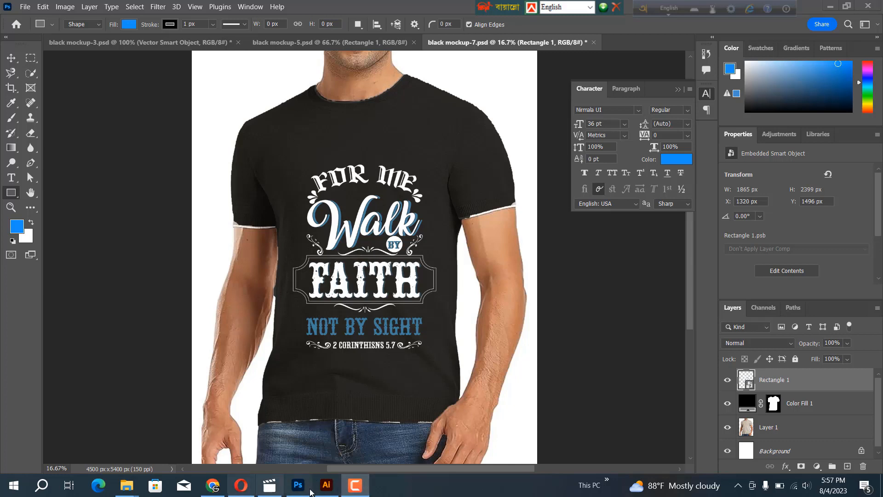
Switch to Chrome and copy the Hanes women's oversized white T-shirt model image from the Amazon results.
{"action": "left_click", "coordinate": [214, 485]}
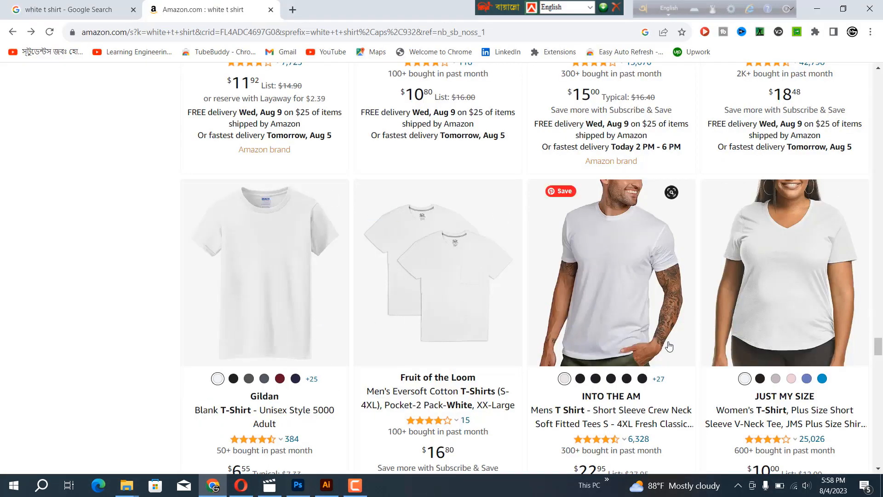
{"action": "scroll", "coordinate": [669, 346], "scroll_direction": "up", "scroll_amount": 3}
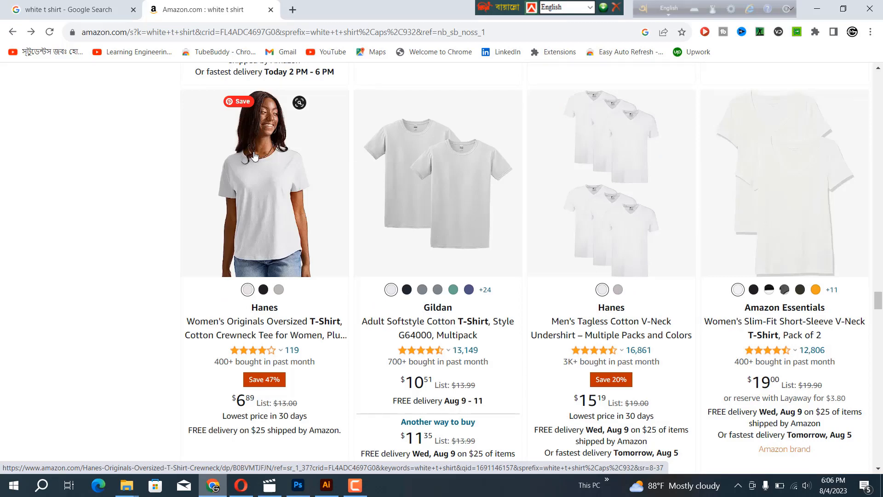
{"action": "right_click", "coordinate": [272, 164]}
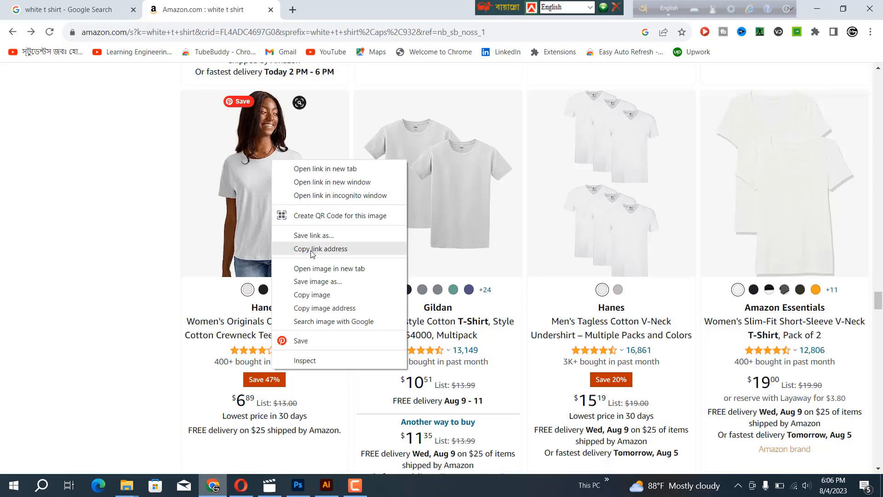
{"action": "left_click", "coordinate": [306, 294]}
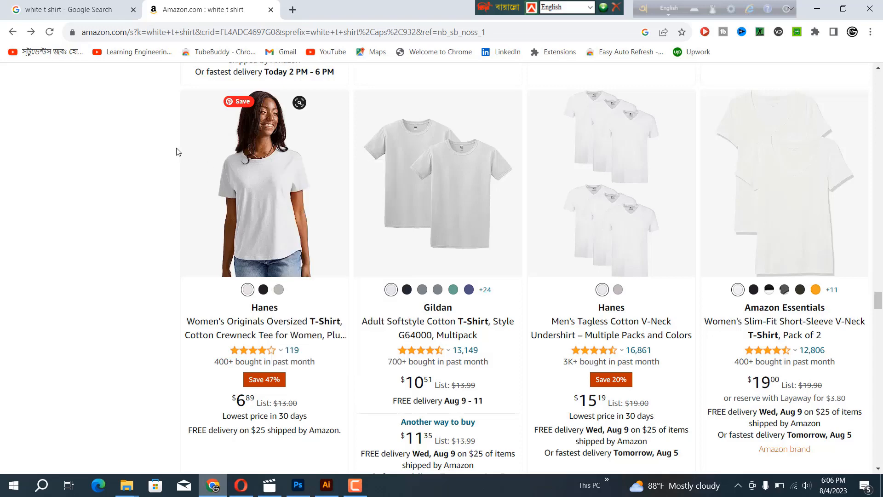
Switch to Photoshop and create a 4500 x 5400 pixel document at 150 pixels/inch with a white background.
{"action": "left_click", "coordinate": [298, 485]}
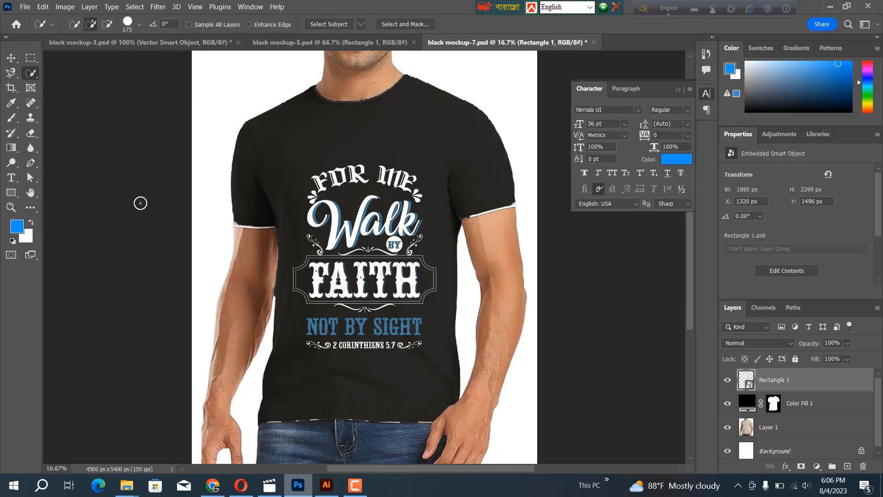
{"action": "left_click", "coordinate": [24, 7]}
{"action": "left_click", "coordinate": [36, 18]}
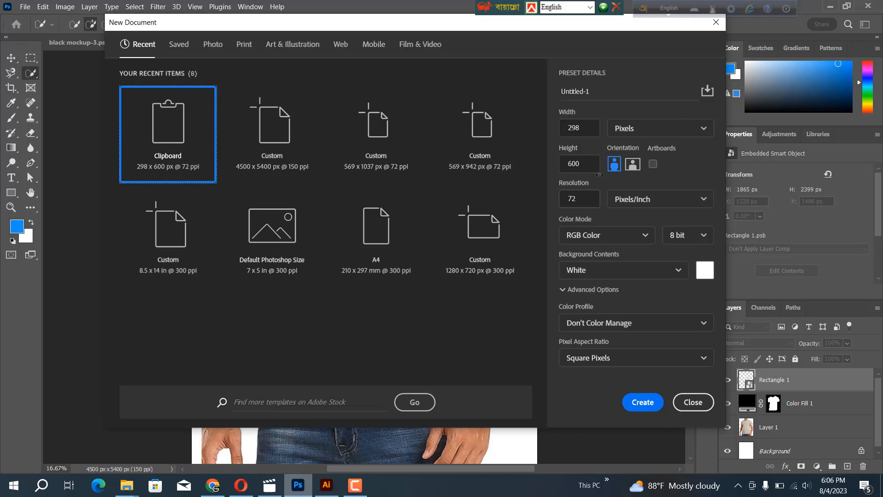
{"action": "left_click", "coordinate": [578, 128]}
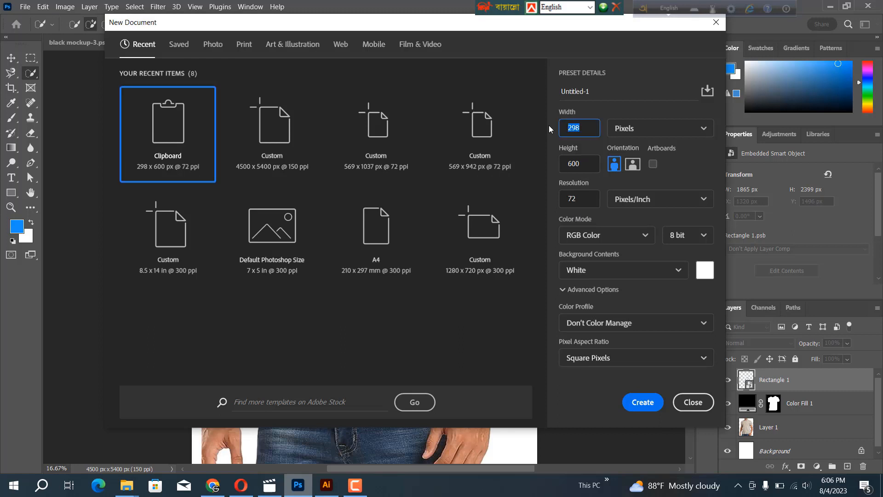
{"action": "type", "text": "4500"}
{"action": "left_click", "coordinate": [560, 165]}
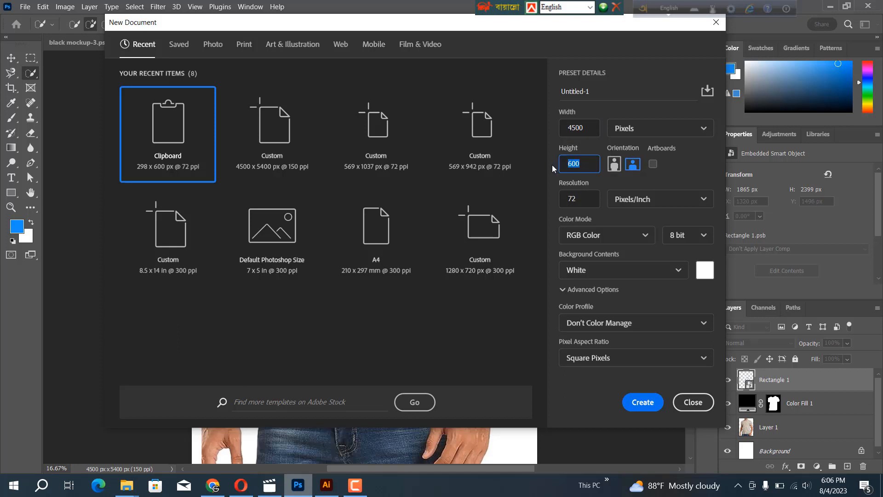
{"action": "type", "text": "5400"}
{"action": "left_click", "coordinate": [563, 197]}
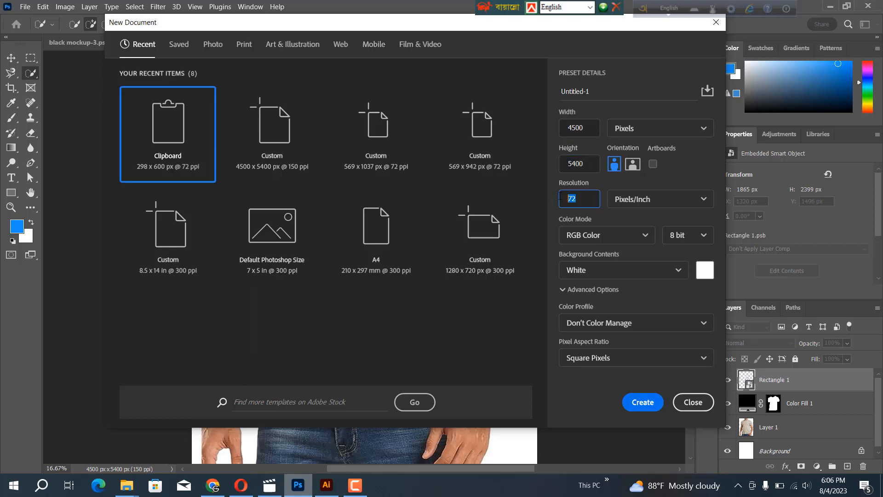
{"action": "type", "text": "150"}
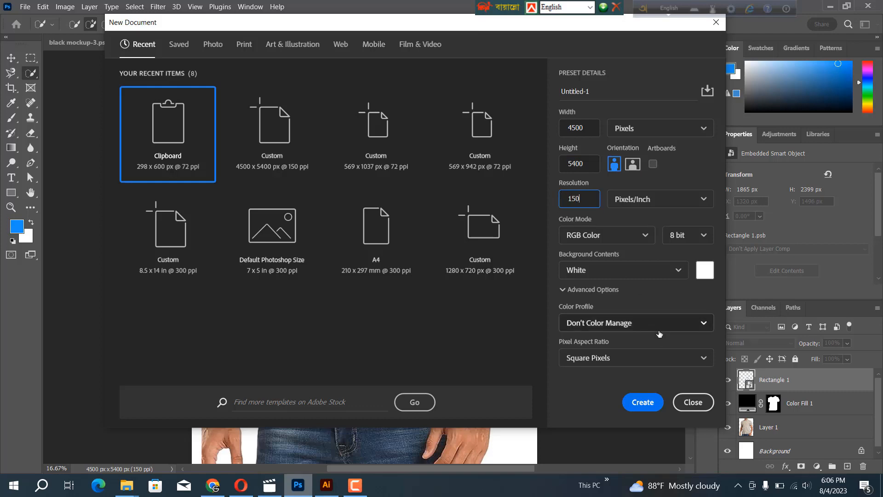
{"action": "left_click", "coordinate": [643, 403]}
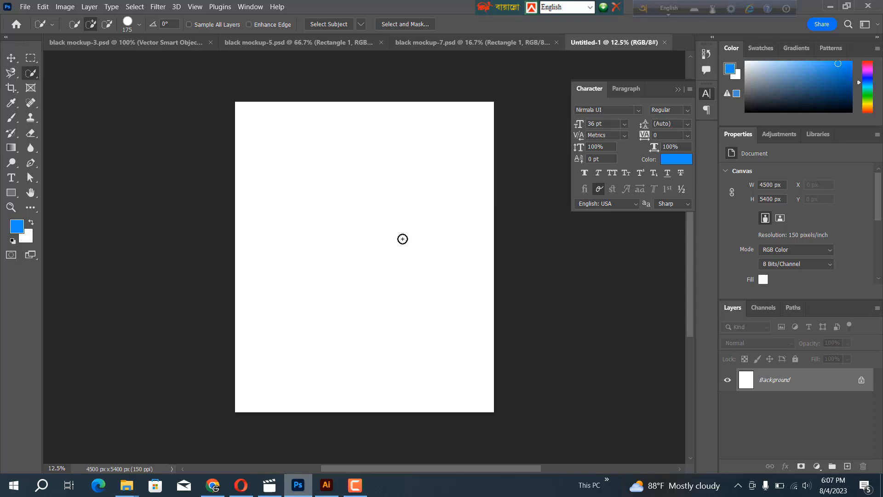
Paste the copied model image and scale it about its centre to about 4278 x 5400 px to fill the canvas height.
{"action": "key", "text": "ctrl+v"}
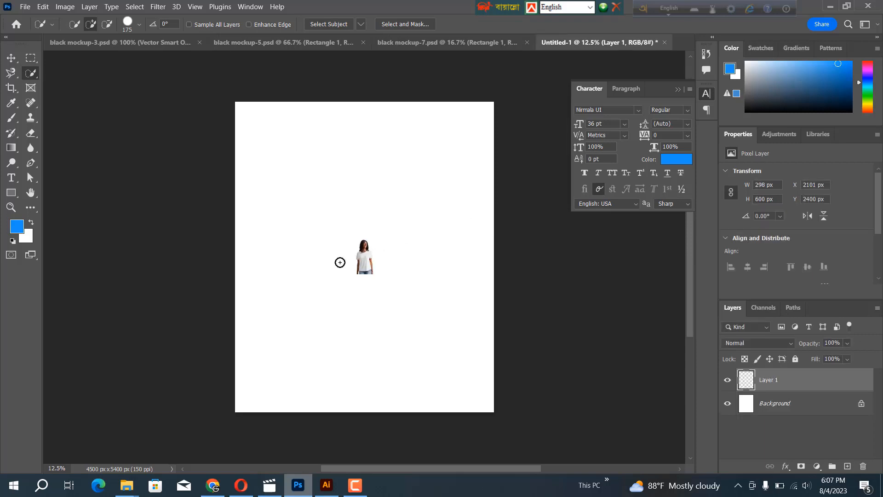
{"action": "key", "text": "ctrl+t"}
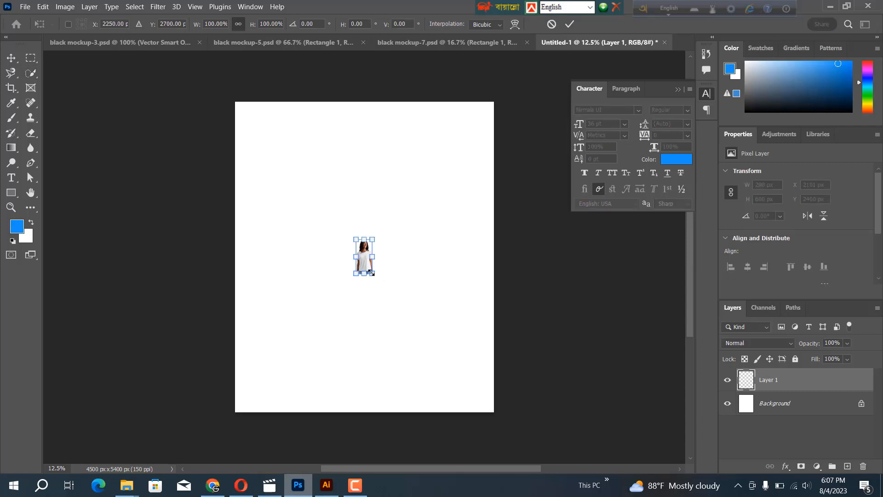
{"action": "left_click_drag", "start_coordinate": [372, 273], "coordinate": [487, 411]}
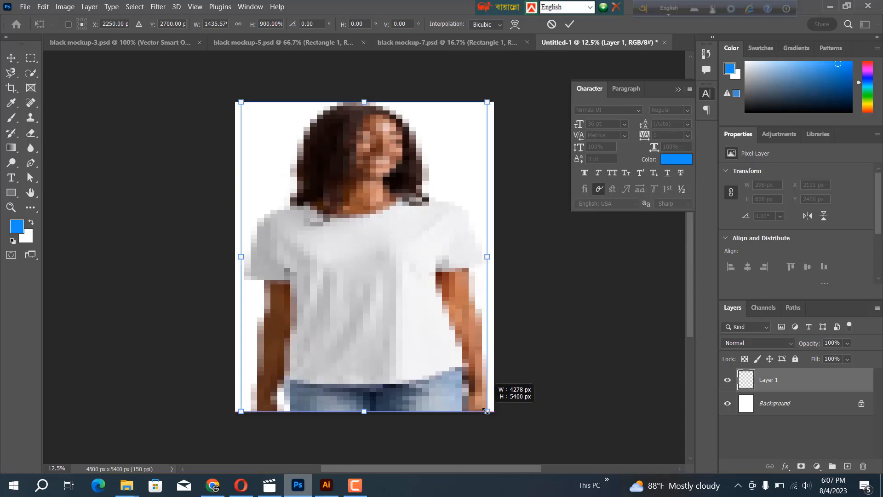
{"action": "left_click_drag", "start_coordinate": [486, 410], "coordinate": [486, 410]}
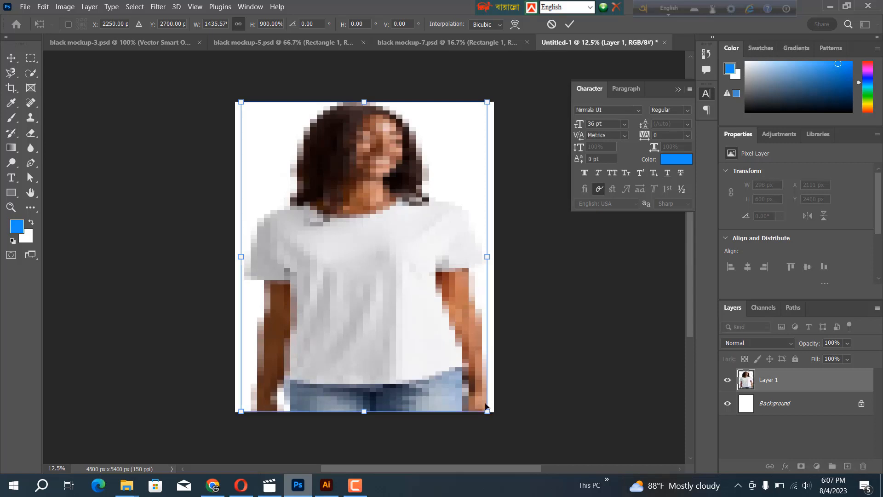
{"action": "key", "text": "Return"}
Select the white T-shirt with the Quick Selection tool, subtracting the background area beside the head and arm.
{"action": "key", "text": "w"}
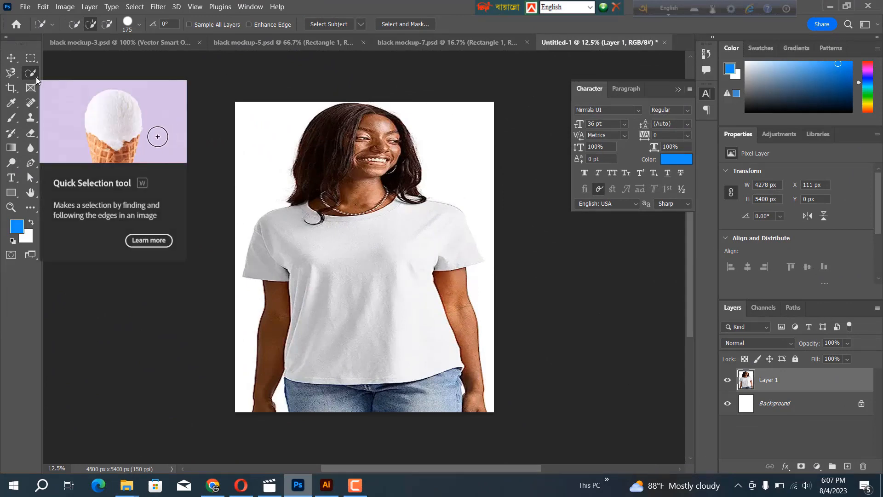
{"action": "left_click", "coordinate": [19, 78]}
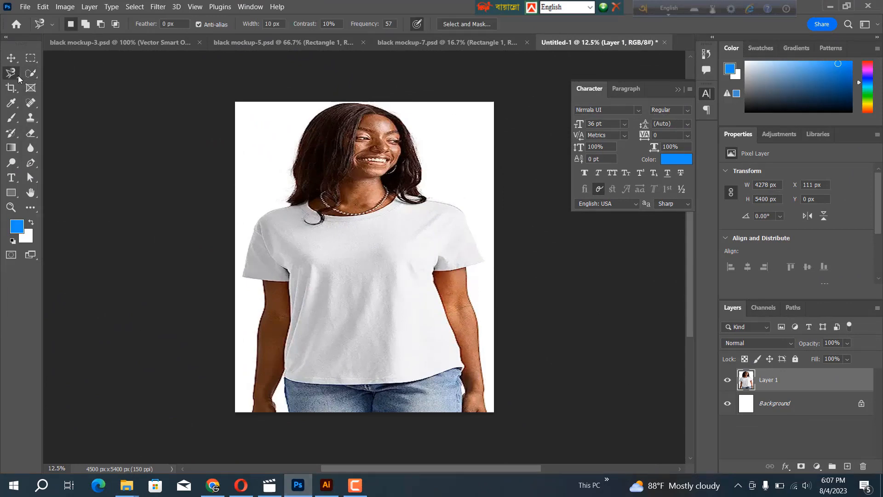
{"action": "left_click", "coordinate": [174, 88]}
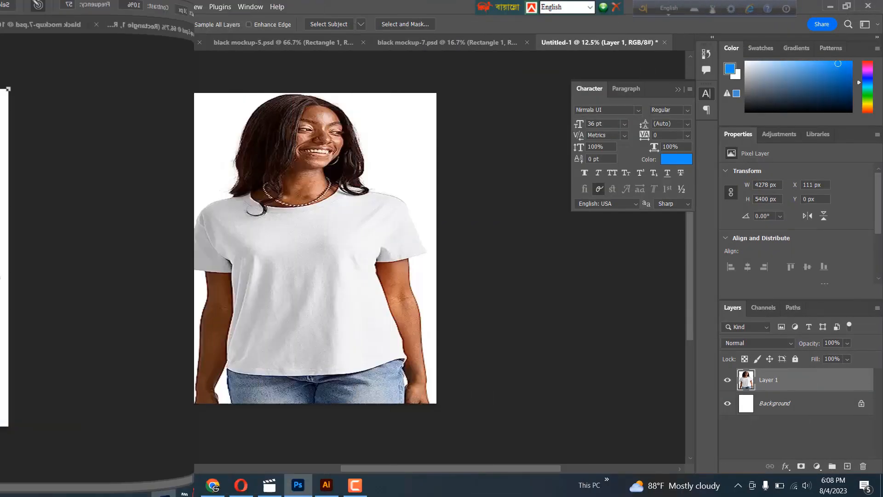
{"action": "left_click", "coordinate": [30, 73]}
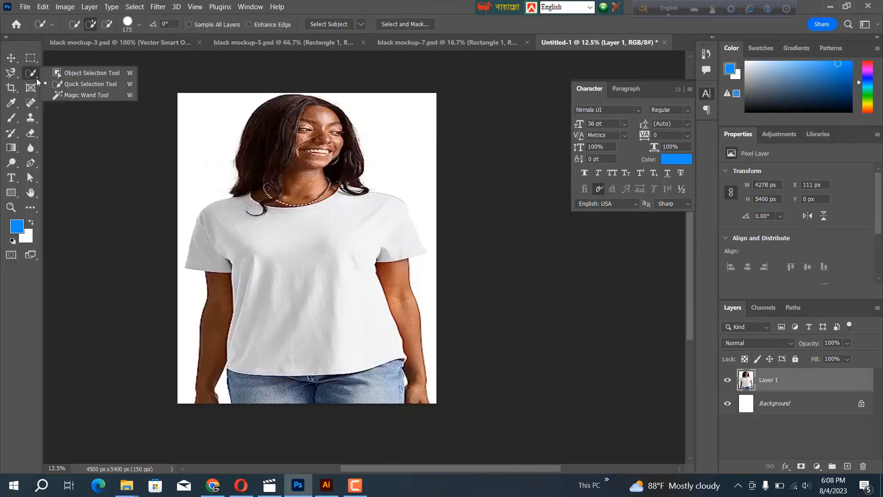
{"action": "left_click", "coordinate": [74, 86]}
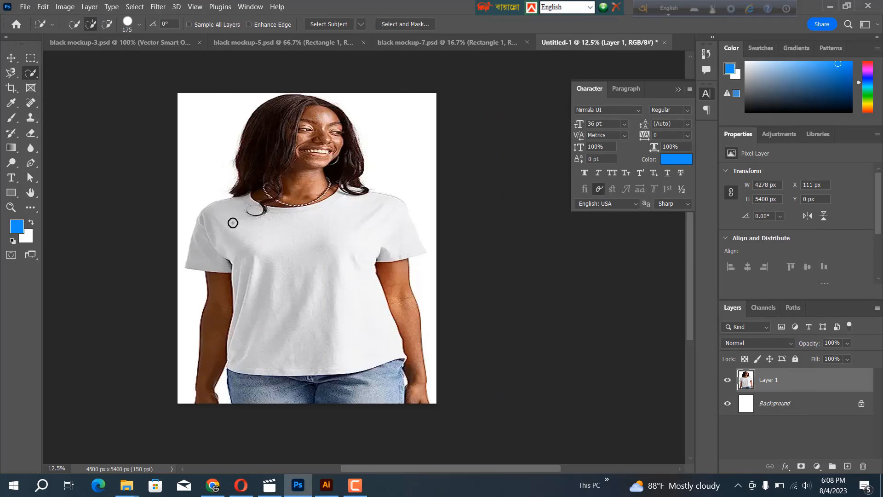
{"action": "left_click_drag", "start_coordinate": [216, 215], "coordinate": [331, 246]}
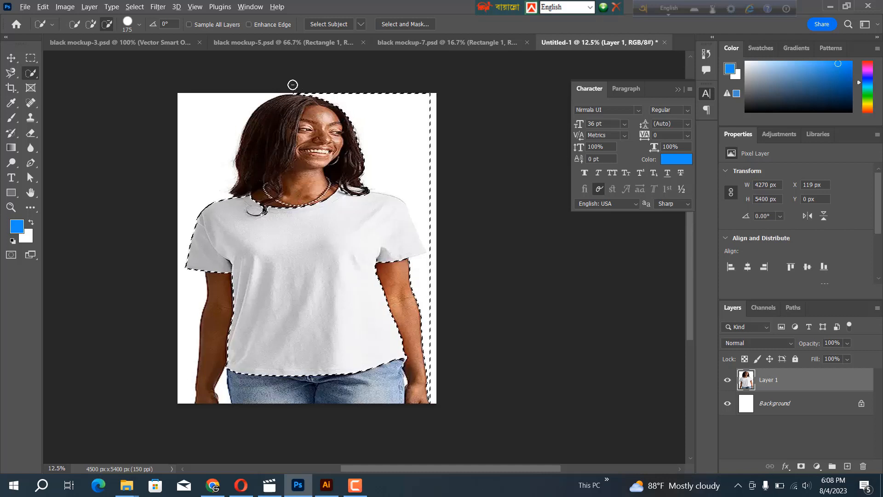
{"action": "mouse_move", "coordinate": [293, 85]}
{"action": "left_mouse_down"}
{"action": "mouse_move", "coordinate": [302, 105]}
{"action": "mouse_move", "coordinate": [350, 141]}
{"action": "left_mouse_up"}
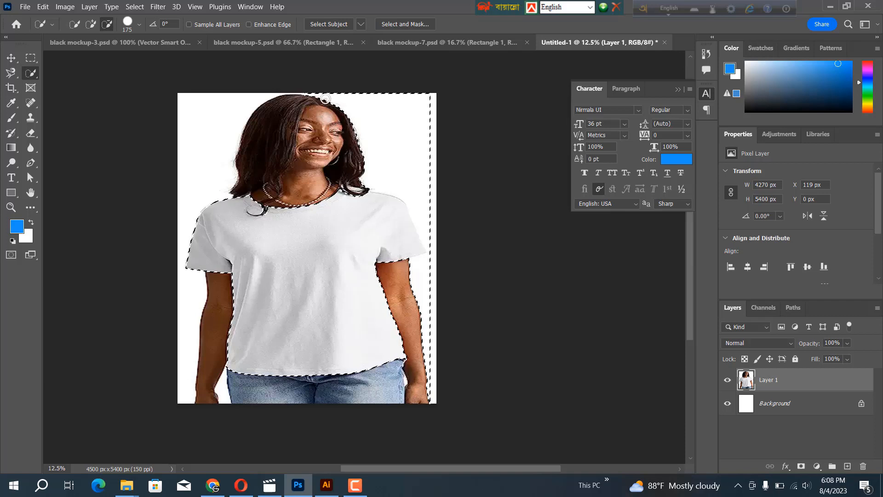
{"action": "mouse_move", "coordinate": [321, 89]}
{"action": "left_mouse_down"}
{"action": "mouse_move", "coordinate": [366, 117]}
{"action": "mouse_move", "coordinate": [395, 167]}
{"action": "mouse_move", "coordinate": [442, 199]}
{"action": "mouse_move", "coordinate": [429, 229]}
{"action": "left_mouse_up"}
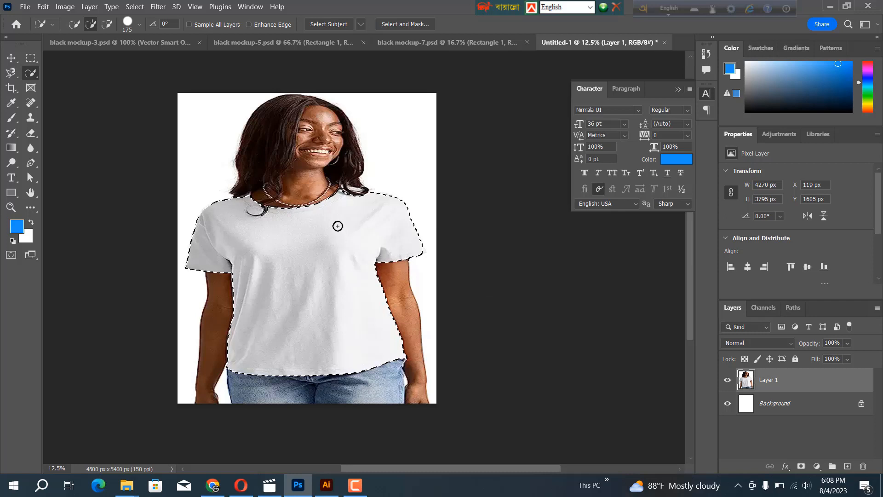
Add a Solid Color fill layer over the selected T-shirt using the near-black colour 0c0d0d.
{"action": "left_click", "coordinate": [817, 466]}
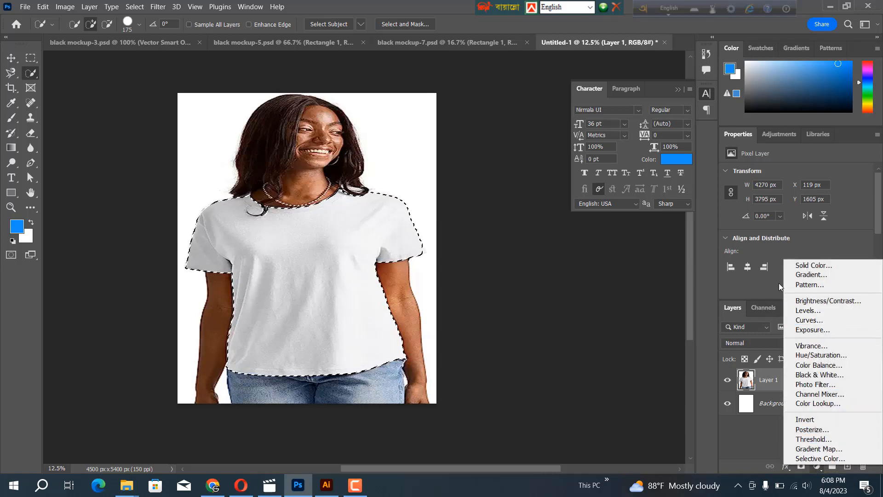
{"action": "left_click", "coordinate": [804, 266]}
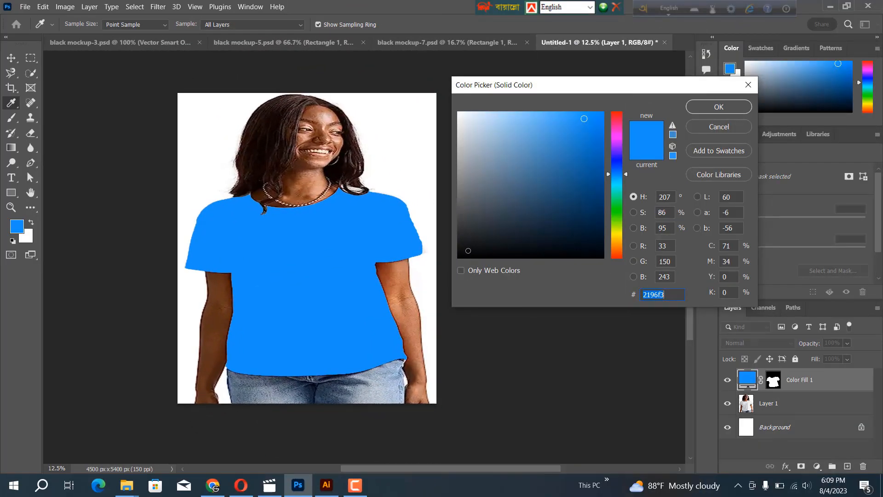
{"action": "left_click", "coordinate": [468, 249]}
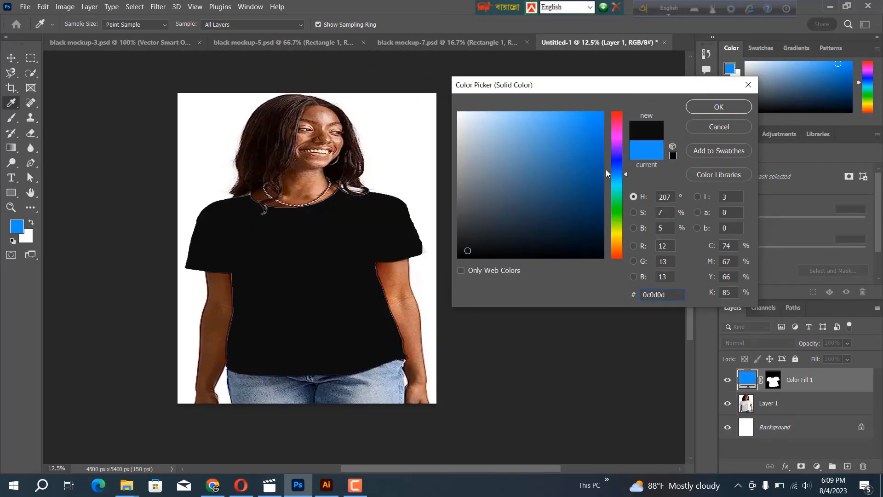
{"action": "left_click", "coordinate": [708, 107]}
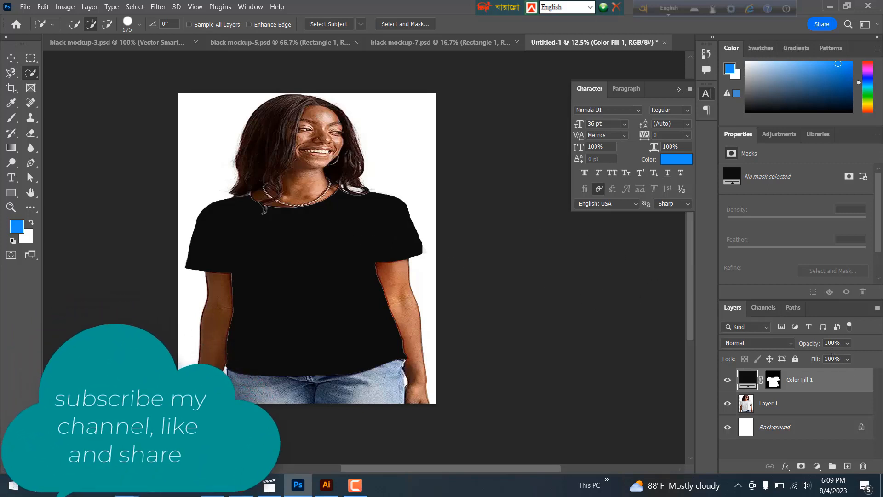
Try reduced opacities such as 74%, 82% and 97% on the black fill layer and return it to 100%.
{"action": "left_click", "coordinate": [848, 346]}
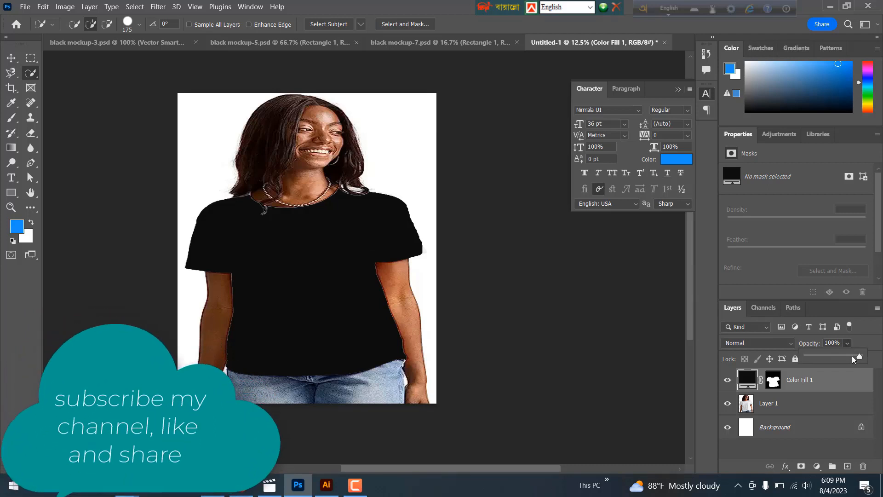
{"action": "left_click_drag", "start_coordinate": [863, 356], "coordinate": [851, 357]}
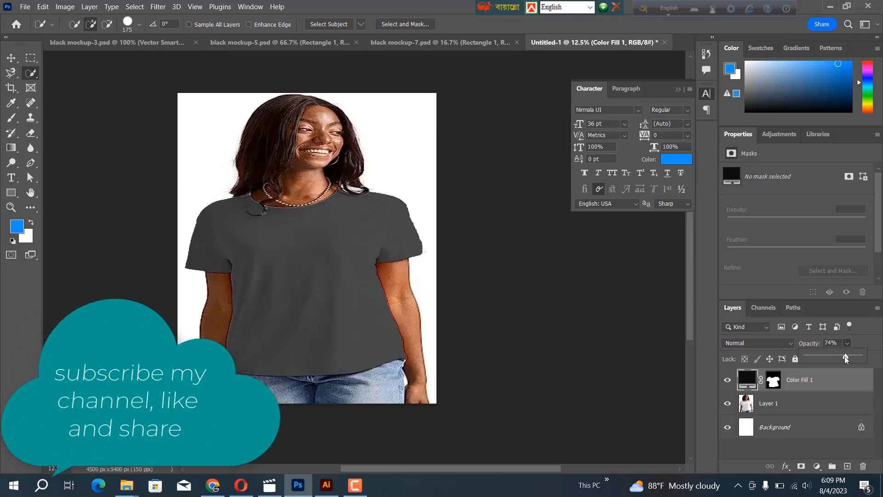
{"action": "left_click_drag", "start_coordinate": [849, 354], "coordinate": [850, 354]}
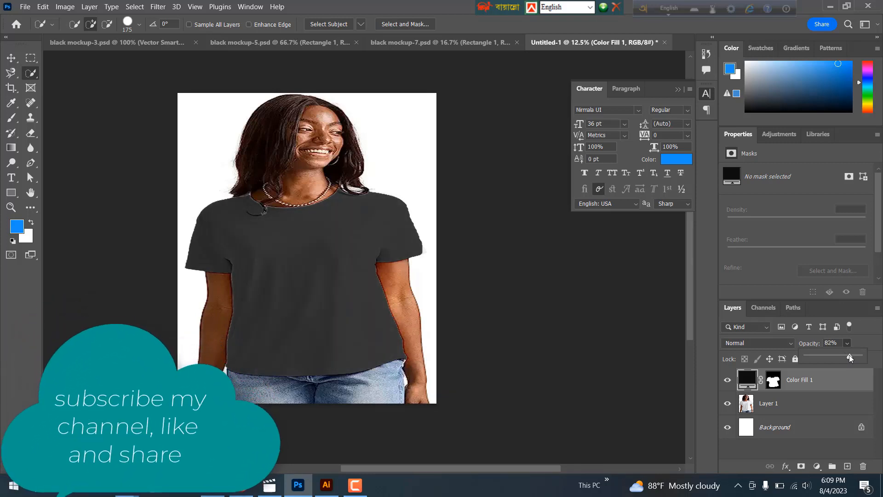
{"action": "left_click_drag", "start_coordinate": [850, 357], "coordinate": [855, 357]}
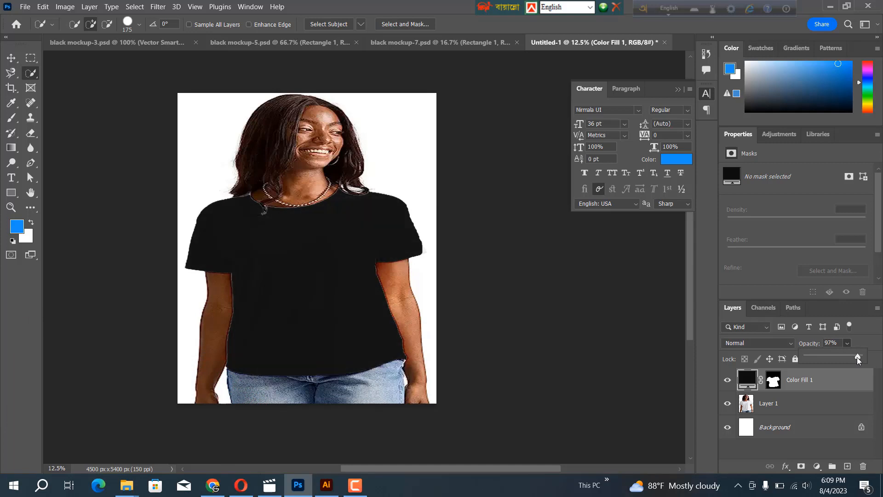
{"action": "left_click_drag", "start_coordinate": [857, 357], "coordinate": [863, 356]}
{"action": "left_click", "coordinate": [713, 399]}
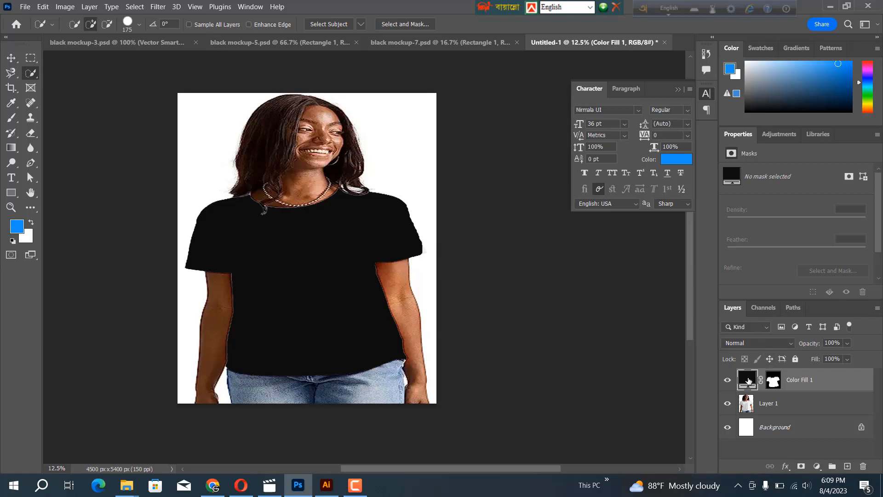
Try blue, dark red, olive and indigo shades such as 135a92, 791e33, 79721e and 241e79 on the shirt's fill layer, then cancel the colour change.
{"action": "double_click", "coordinate": [746, 379]}
{"action": "left_click", "coordinate": [585, 174]}
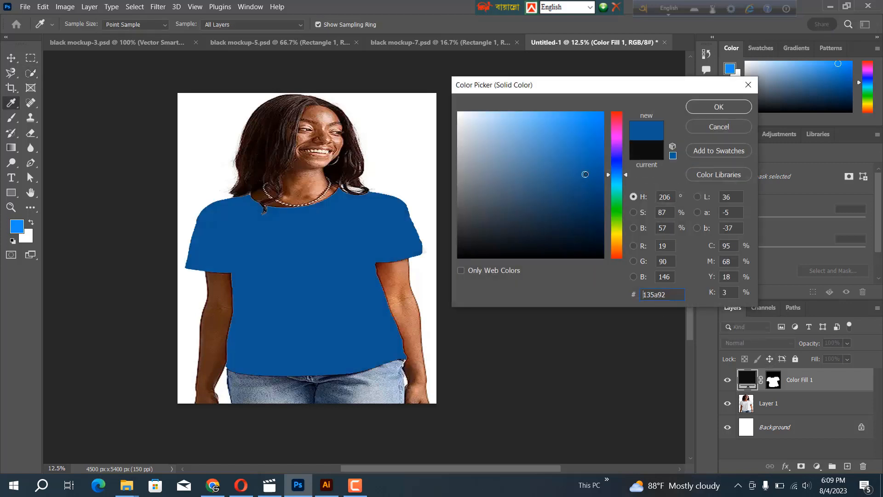
{"action": "left_click", "coordinate": [575, 138]}
{"action": "left_click", "coordinate": [568, 189]}
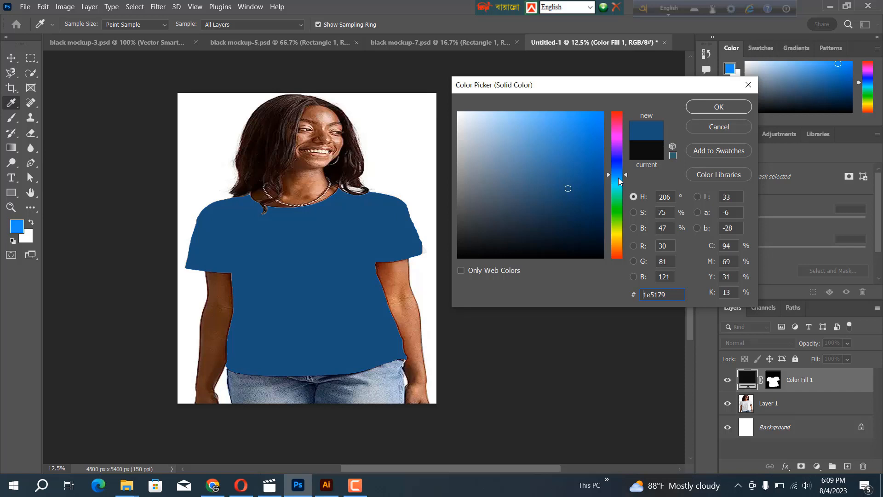
{"action": "left_click", "coordinate": [619, 120]}
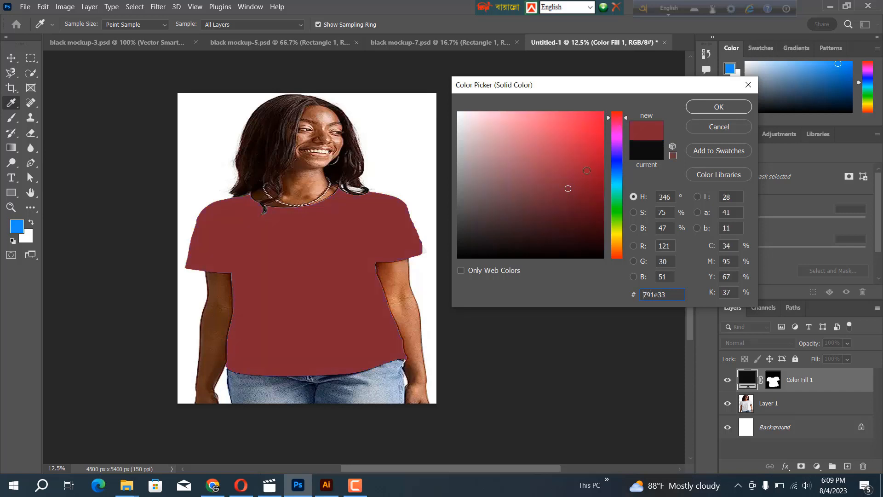
{"action": "left_click", "coordinate": [619, 236]}
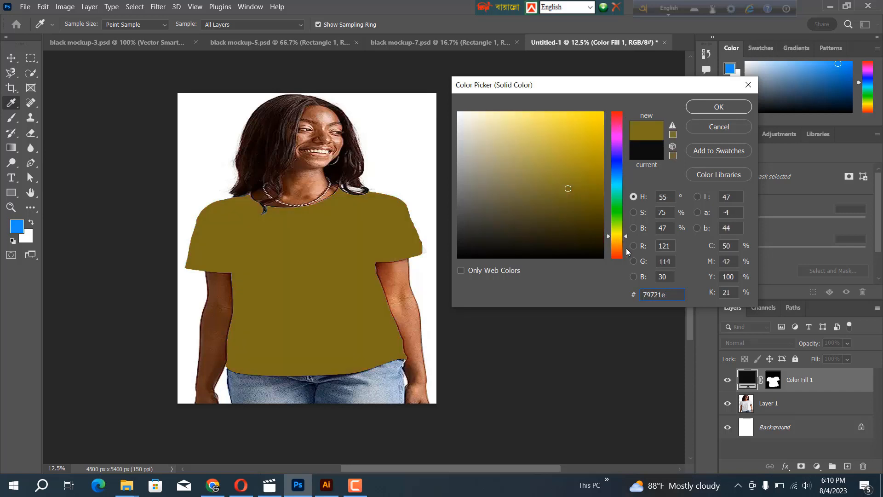
{"action": "left_click", "coordinate": [619, 252]}
{"action": "left_click", "coordinate": [617, 160]}
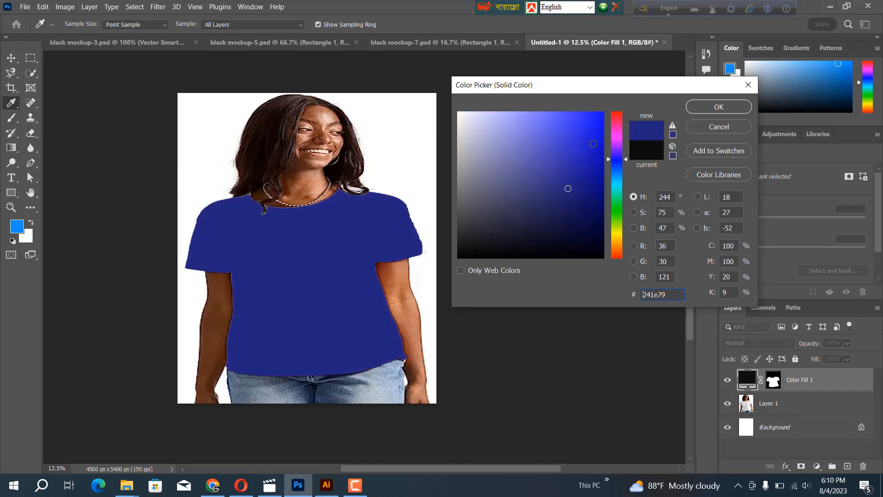
{"action": "left_click", "coordinate": [591, 143]}
{"action": "left_click", "coordinate": [716, 126]}
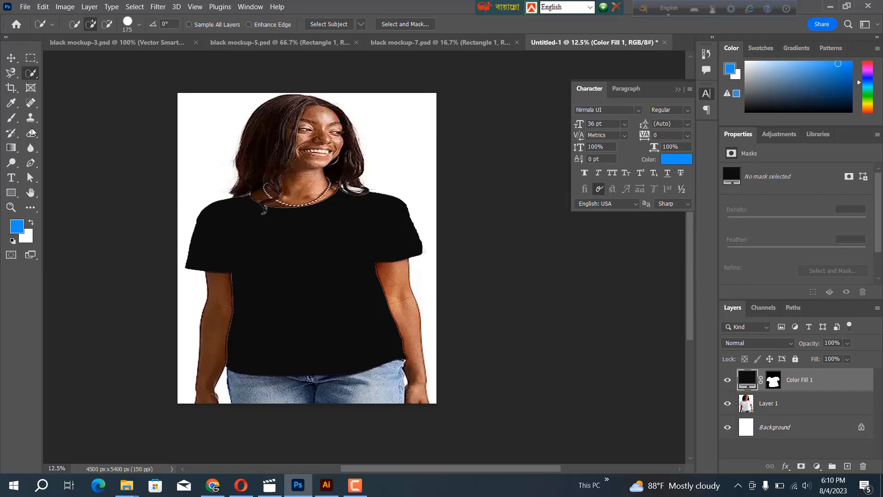
Draw a blue rectangle over the shirt's chest and adjust its side edges to about 2089 x 2425 px.
{"action": "left_click", "coordinate": [16, 197]}
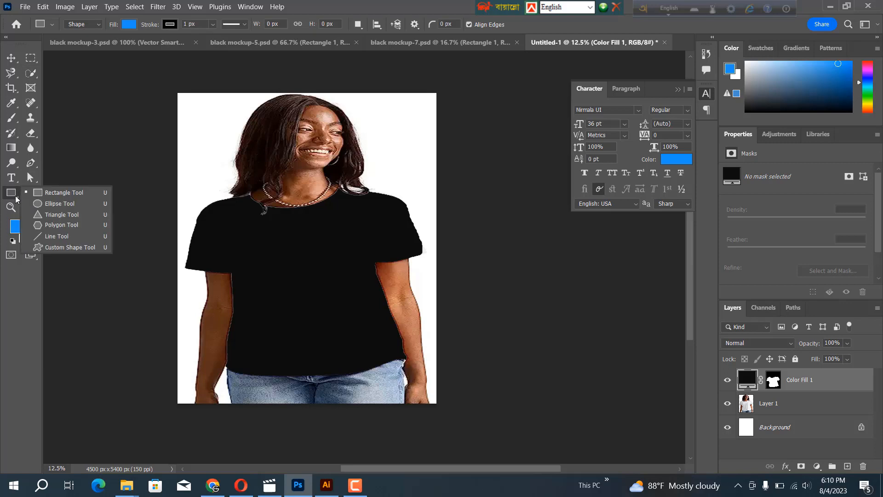
{"action": "left_click", "coordinate": [49, 195]}
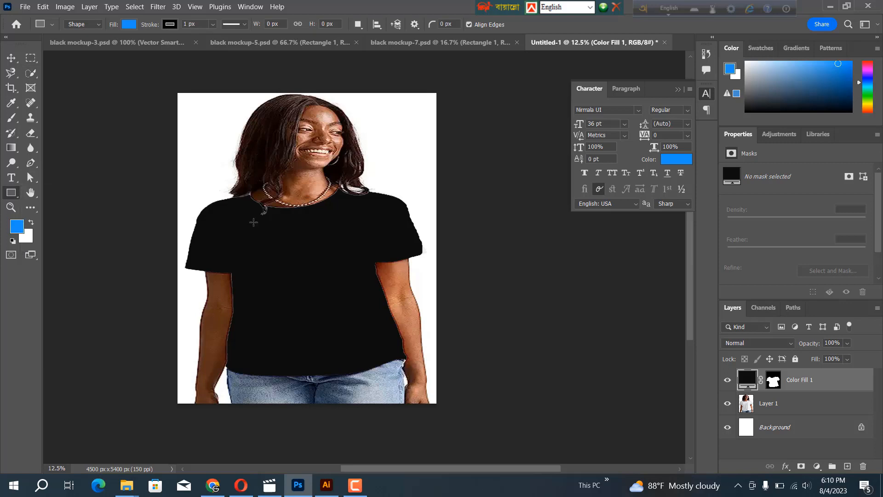
{"action": "left_click_drag", "start_coordinate": [254, 225], "coordinate": [369, 364]}
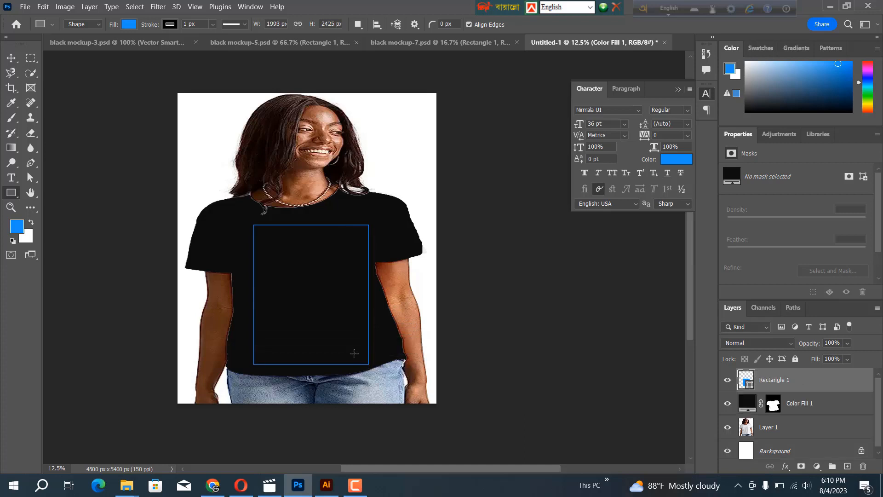
{"action": "left_click_drag", "start_coordinate": [253, 294], "coordinate": [243, 291]}
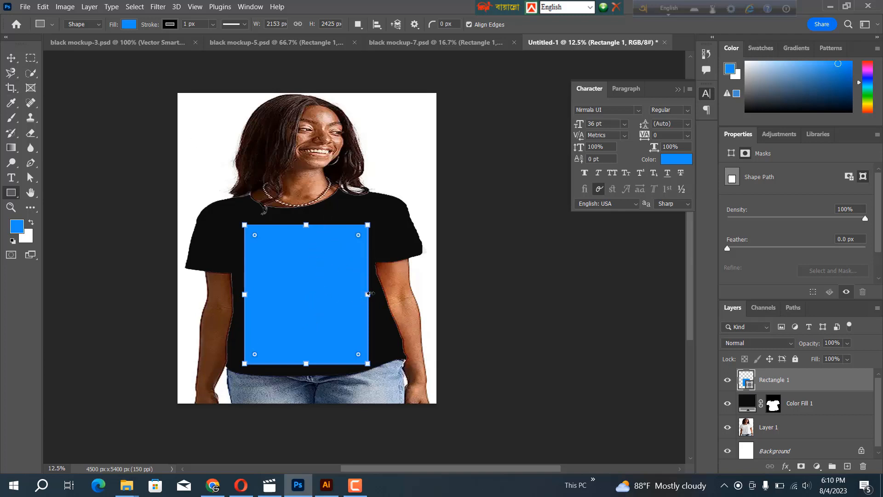
{"action": "left_click_drag", "start_coordinate": [369, 295], "coordinate": [365, 294]}
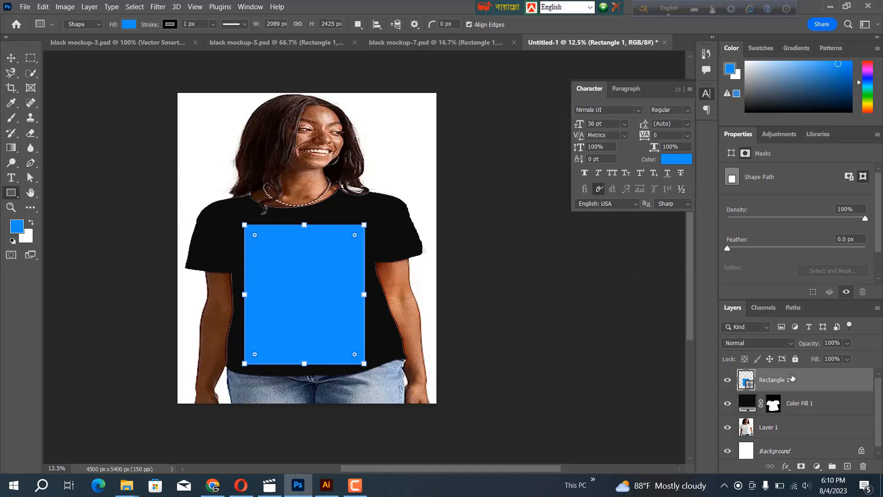
Convert the blue rectangle layer to a smart object and open its contents for editing.
{"action": "right_click", "coordinate": [792, 377]}
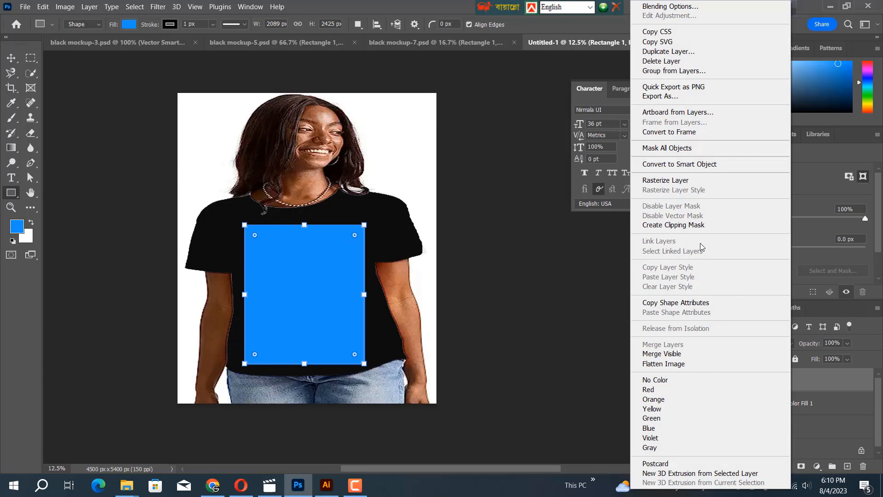
{"action": "left_click", "coordinate": [671, 165]}
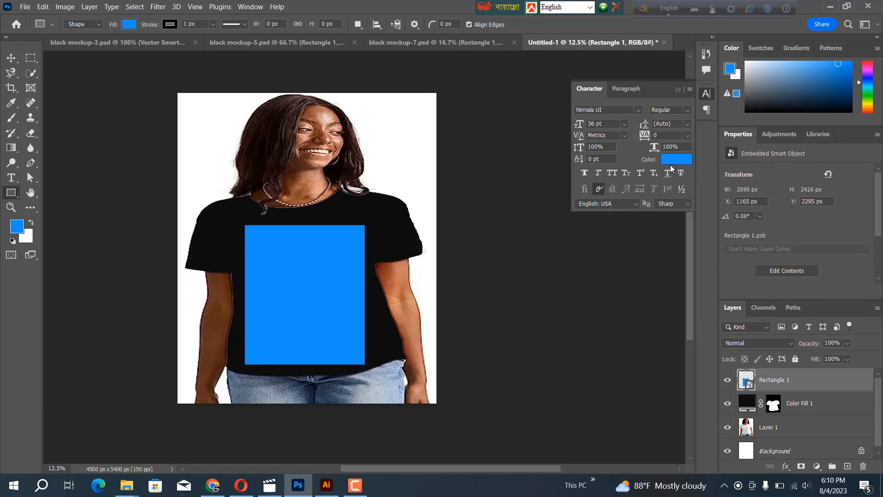
{"action": "double_click", "coordinate": [747, 385]}
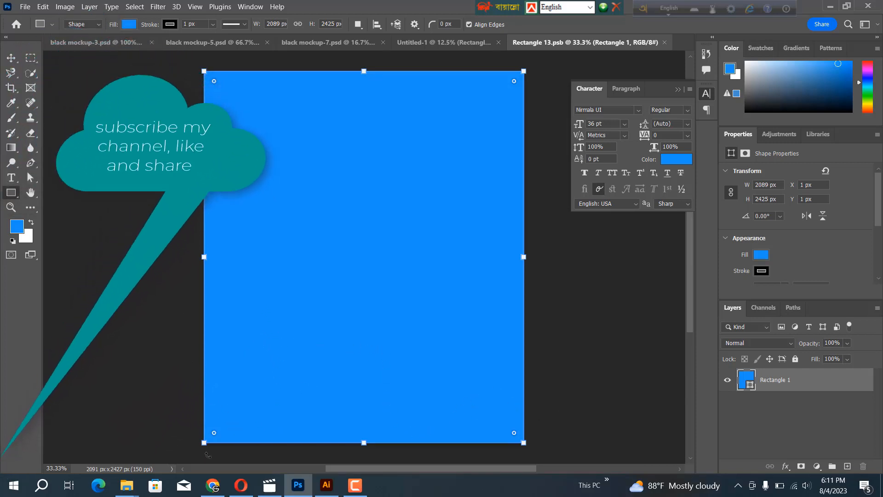
Switch to Illustrator, copy the "For Me Walk by Faith Not by Sight" artwork on the black artboard, and return to Photoshop.
{"action": "left_click", "coordinate": [326, 486]}
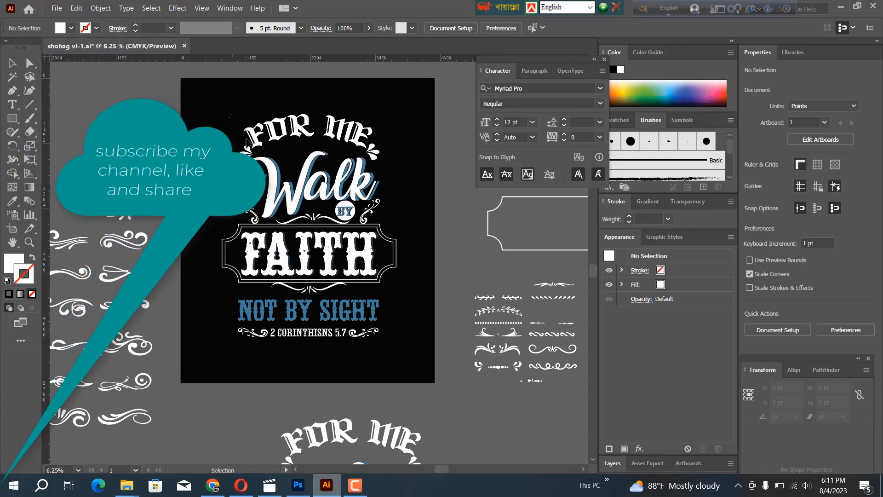
{"action": "left_click_drag", "start_coordinate": [230, 115], "coordinate": [386, 353]}
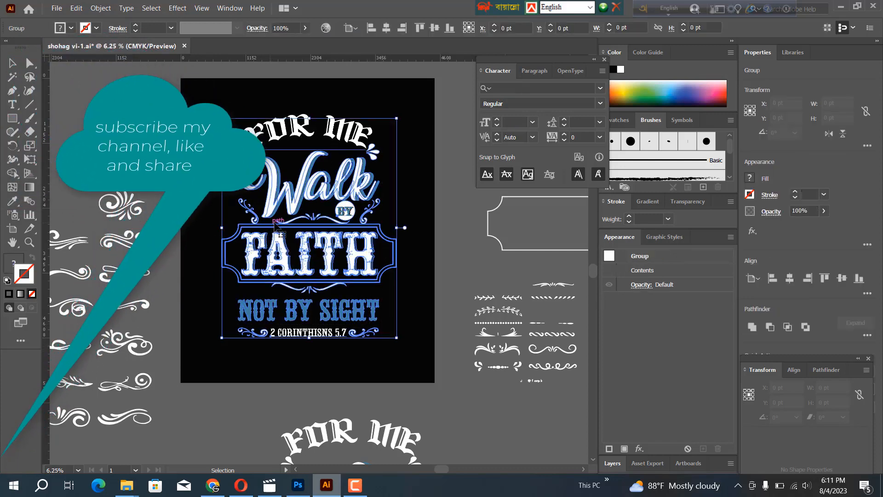
{"action": "left_click_drag", "start_coordinate": [294, 213], "coordinate": [301, 465]}
{"action": "left_click", "coordinate": [299, 484]}
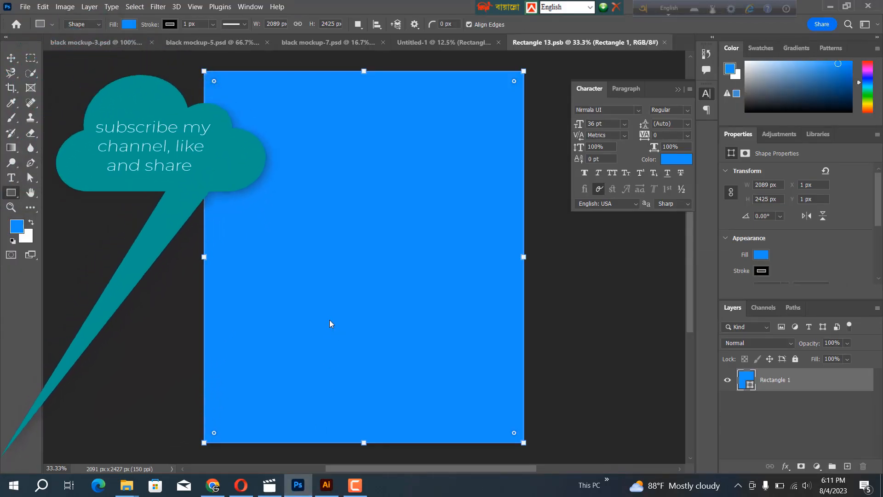
Paste the artwork into the rectangle's smart object and scale it about its centre to about 1540 x 1853 px.
{"action": "key", "text": "ctrl+v"}
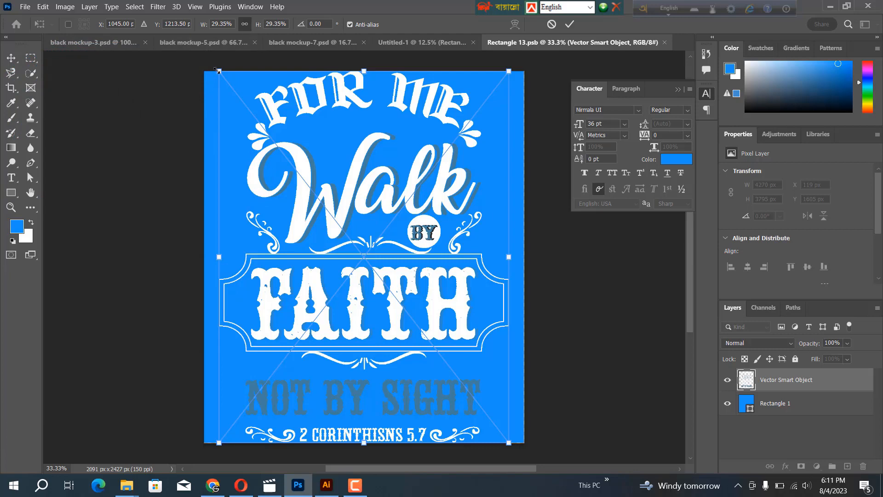
{"action": "left_click_drag", "start_coordinate": [219, 71], "coordinate": [230, 94]}
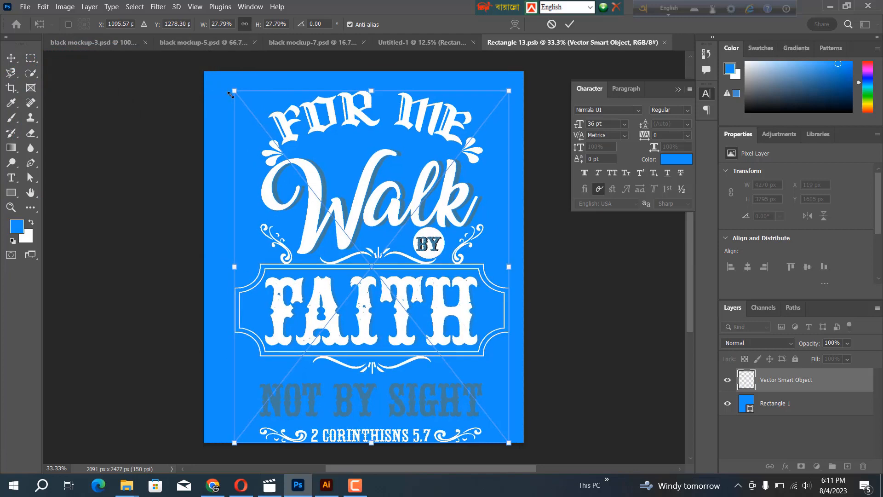
{"action": "key", "text": "ctrl+z"}
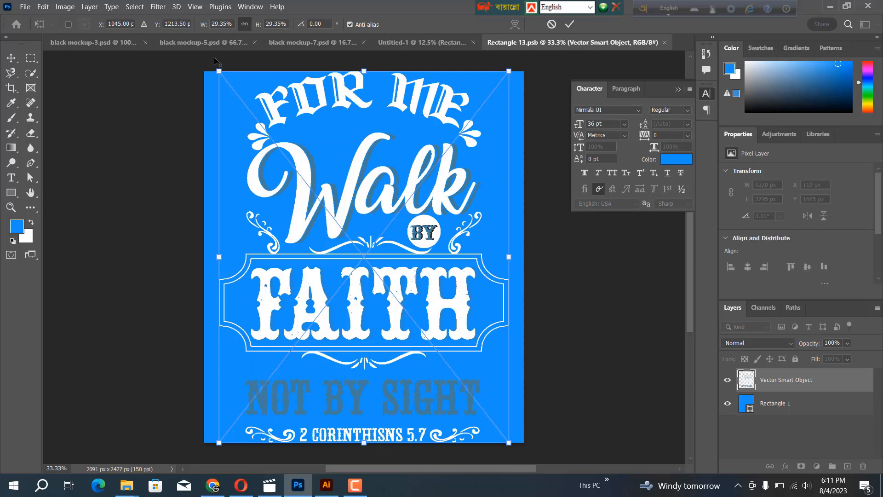
{"action": "left_click_drag", "start_coordinate": [219, 70], "coordinate": [246, 114]}
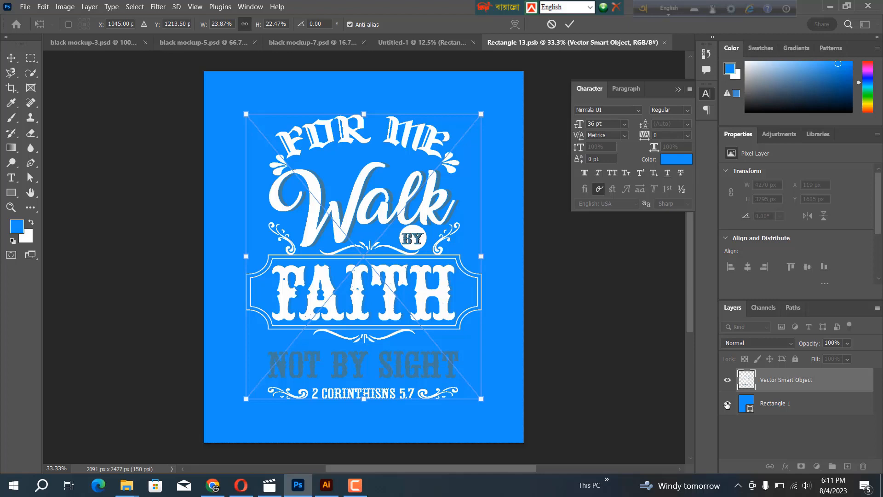
{"action": "key", "text": "Return"}
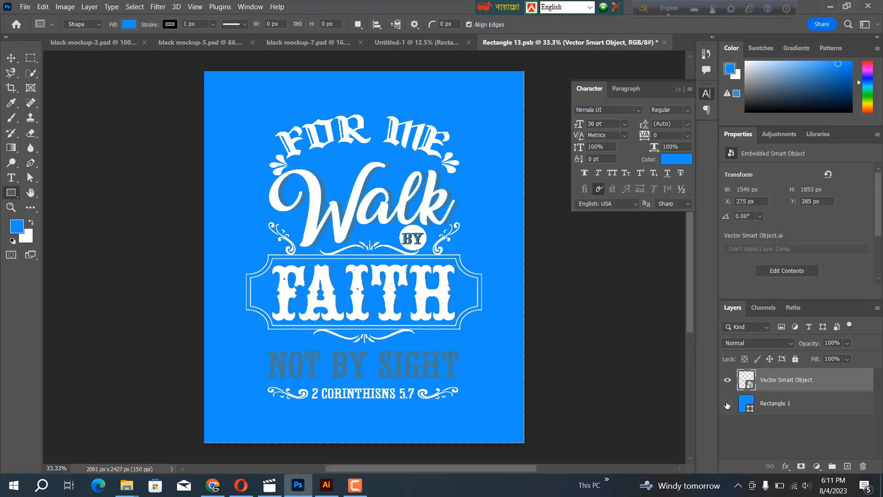
Toggle the blue rectangle off and on, save the smart object with it showing, and return to the Untitled-1 mockup.
{"action": "left_click", "coordinate": [727, 405]}
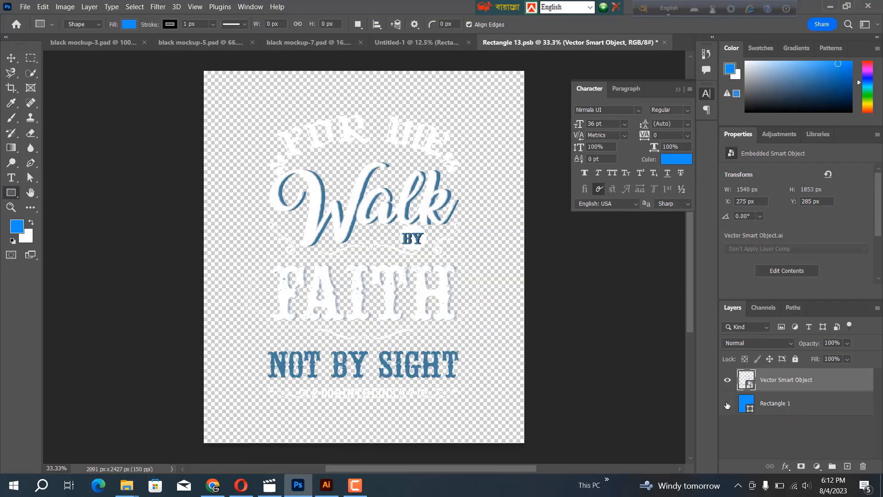
{"action": "left_click", "coordinate": [727, 404]}
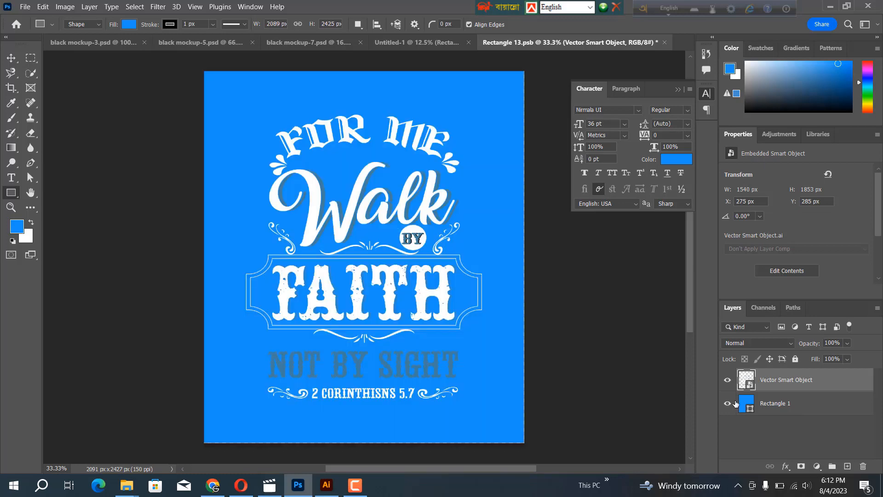
{"action": "key", "text": "ctrl+s"}
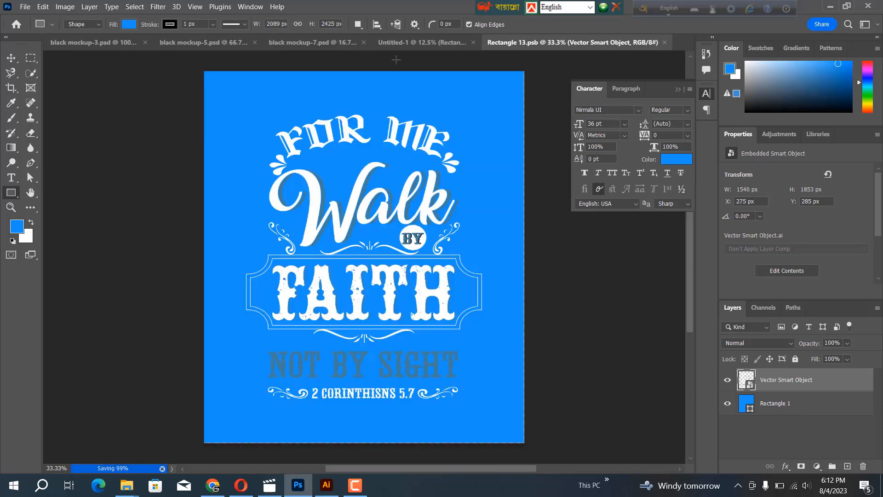
{"action": "left_click", "coordinate": [416, 43]}
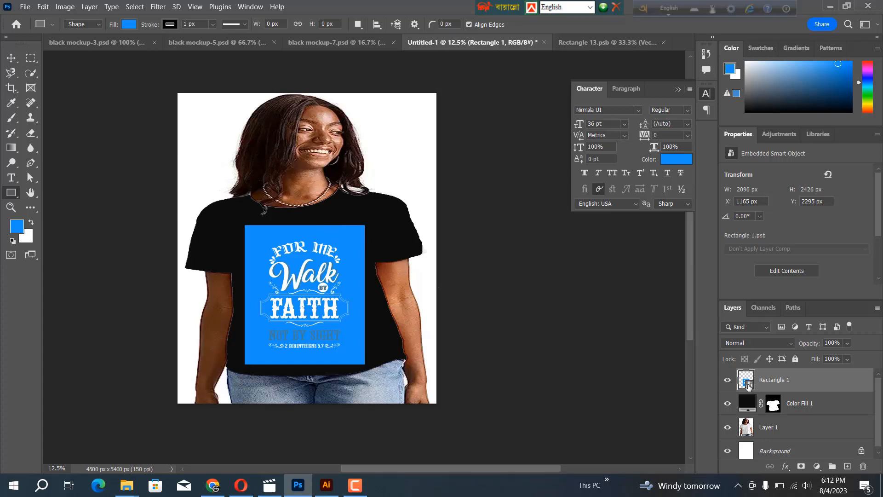
Reopen the smart object, hide its blue rectangle layer, save it, and return to the Untitled-1 mockup.
{"action": "double_click", "coordinate": [748, 387]}
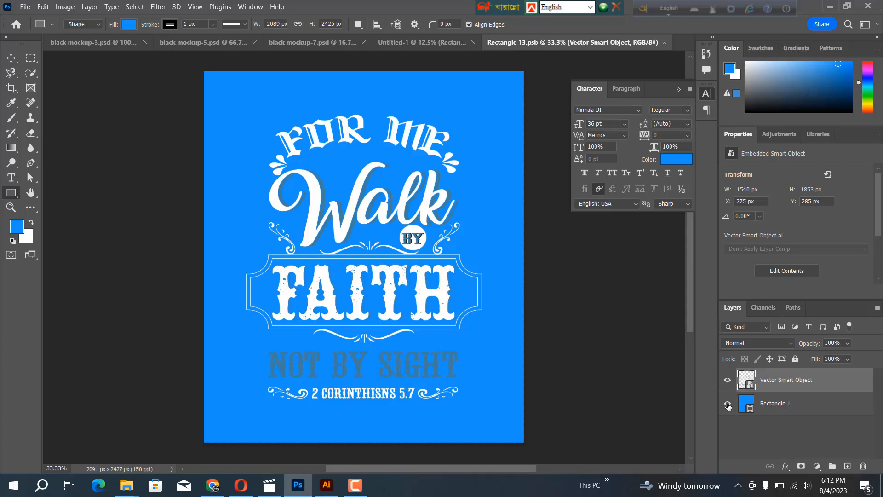
{"action": "left_click", "coordinate": [728, 407]}
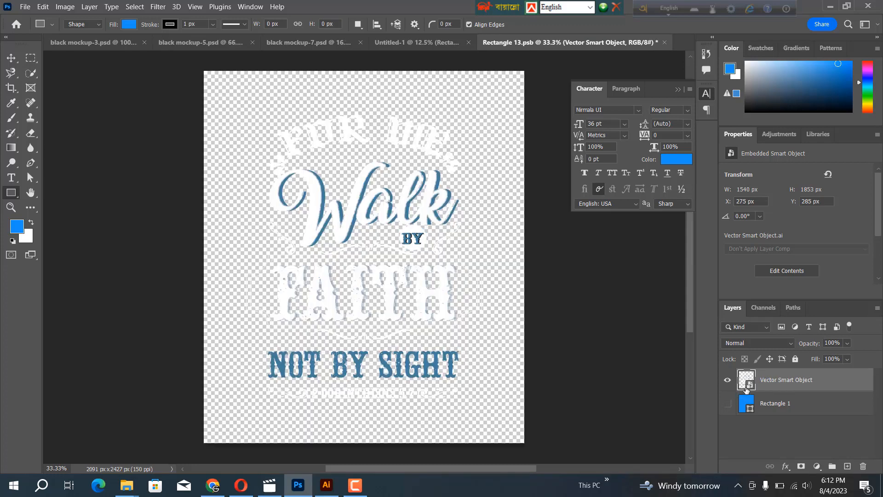
{"action": "key", "text": "ctrl+s"}
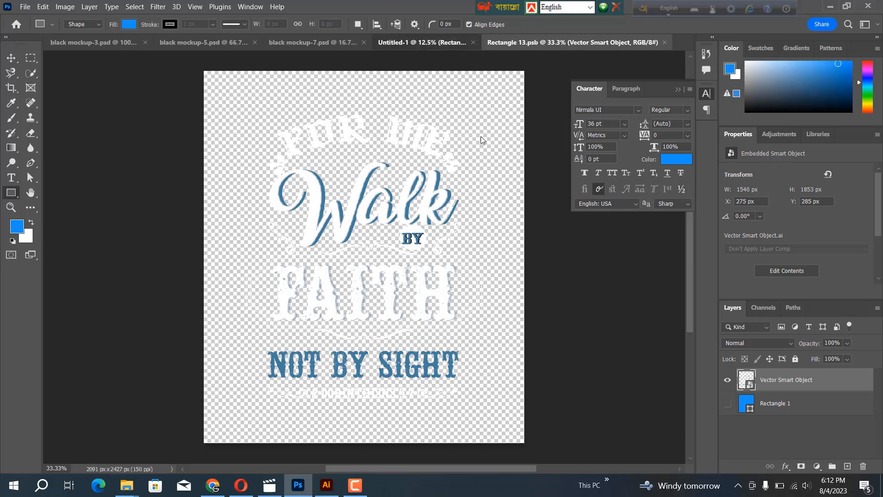
{"action": "left_click", "coordinate": [420, 42]}
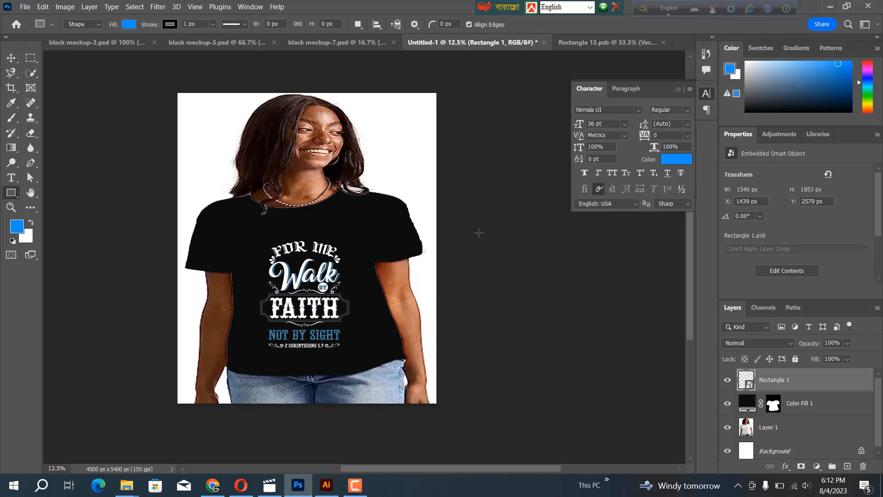